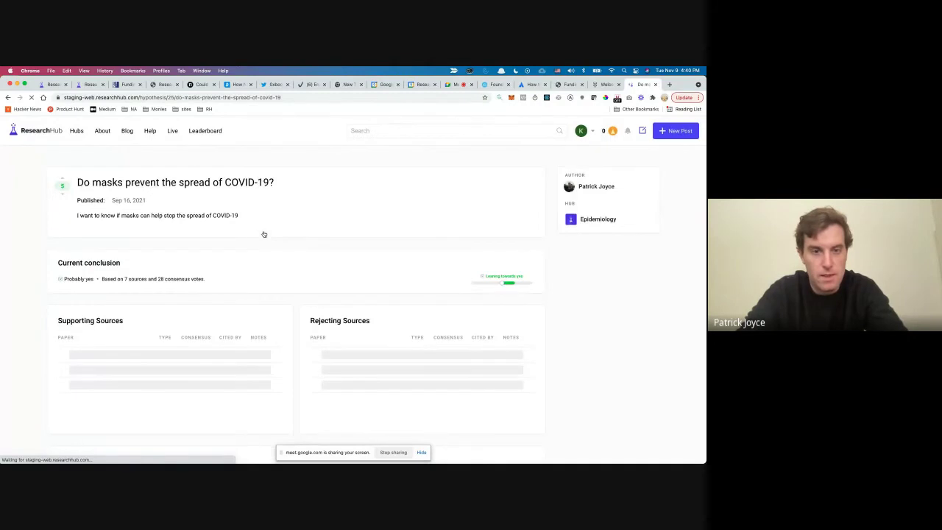
Step: Review the current conclusion, supporting sources and rejecting sources of the hypothesis "Do masks prevent the spread of COVID-19?"
{"action": "scroll", "coordinate": [263, 234], "scroll_direction": "down", "scroll_amount": 3}
{"action": "scroll", "coordinate": [263, 234], "scroll_direction": "down", "scroll_amount": 2}
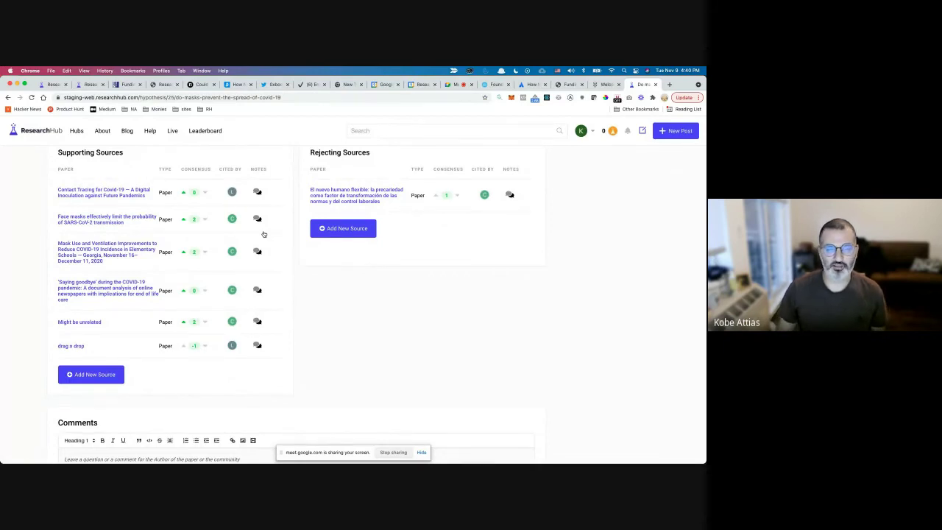
{"action": "scroll", "coordinate": [263, 234], "scroll_direction": "up", "scroll_amount": 1}
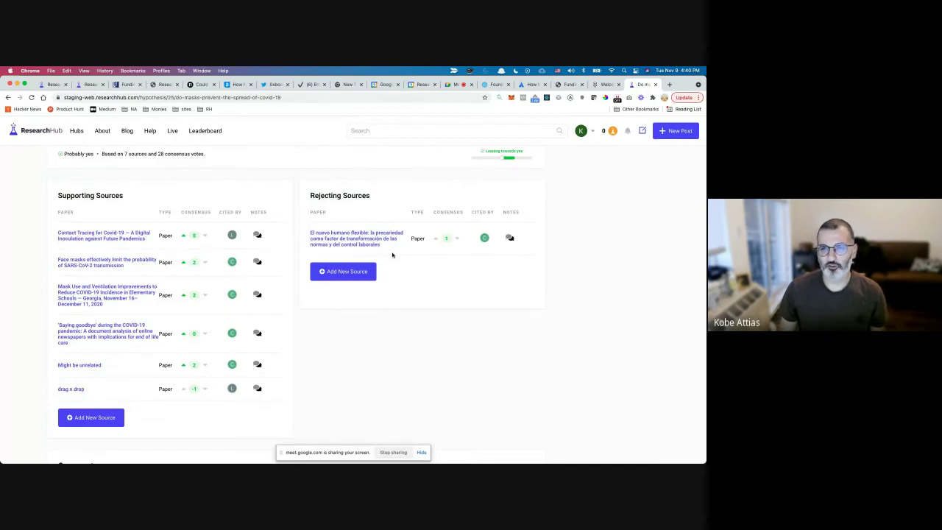
{"action": "scroll", "coordinate": [392, 254], "scroll_direction": "up", "scroll_amount": 3}
{"action": "scroll", "coordinate": [392, 254], "scroll_direction": "down", "scroll_amount": 1}
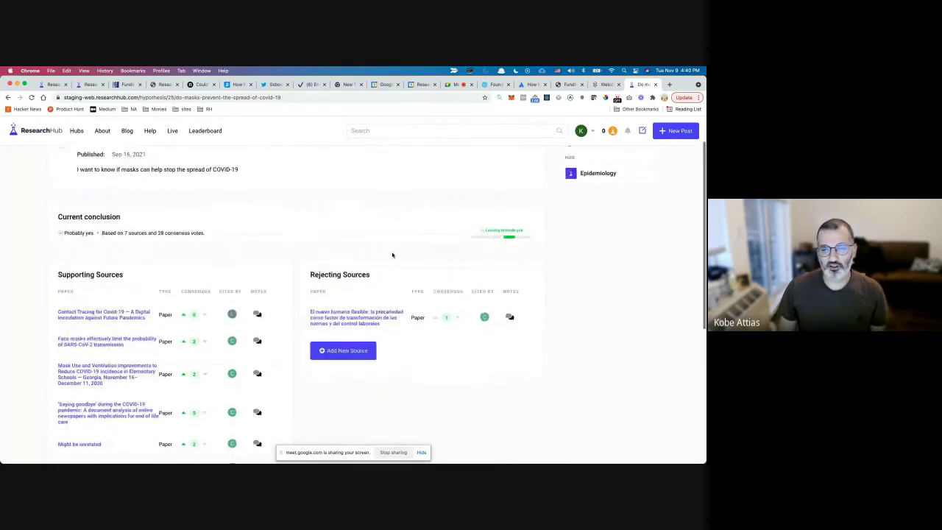
{"action": "scroll", "coordinate": [392, 255], "scroll_direction": "down", "scroll_amount": 2}
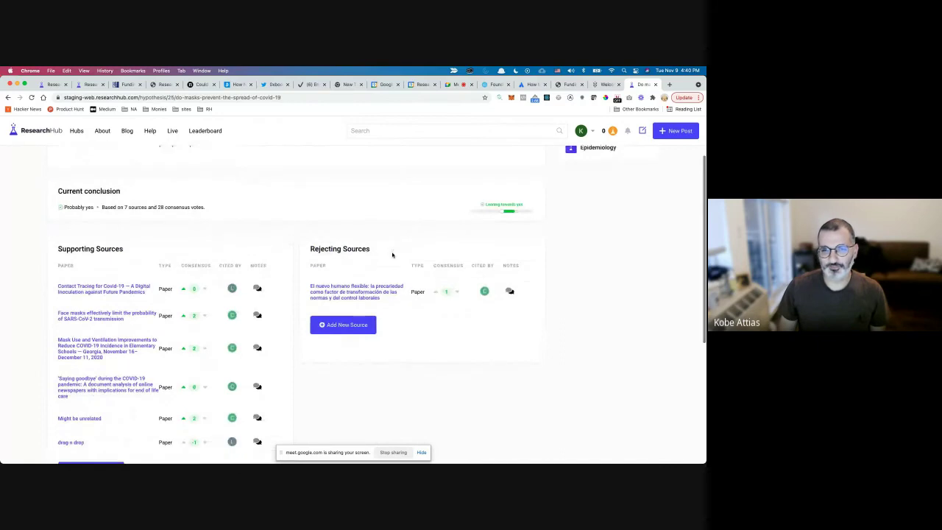
Step: Open researchhub.com in a new browser tab and examine the relevant sources of the hypothesis "Consciousness can be explained with the current scientific methods"
{"action": "left_click", "coordinate": [670, 84]}
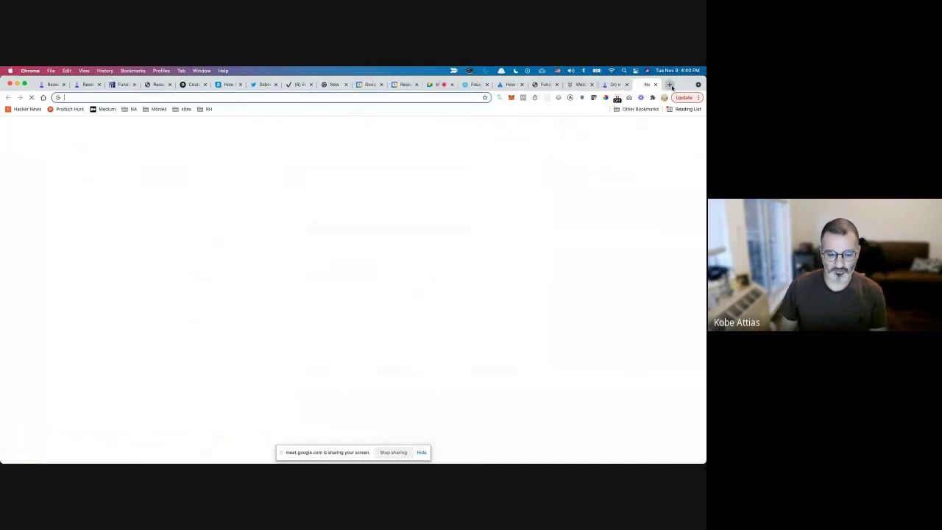
{"action": "type", "text": "researchhub.com"}
{"action": "key", "text": "Return"}
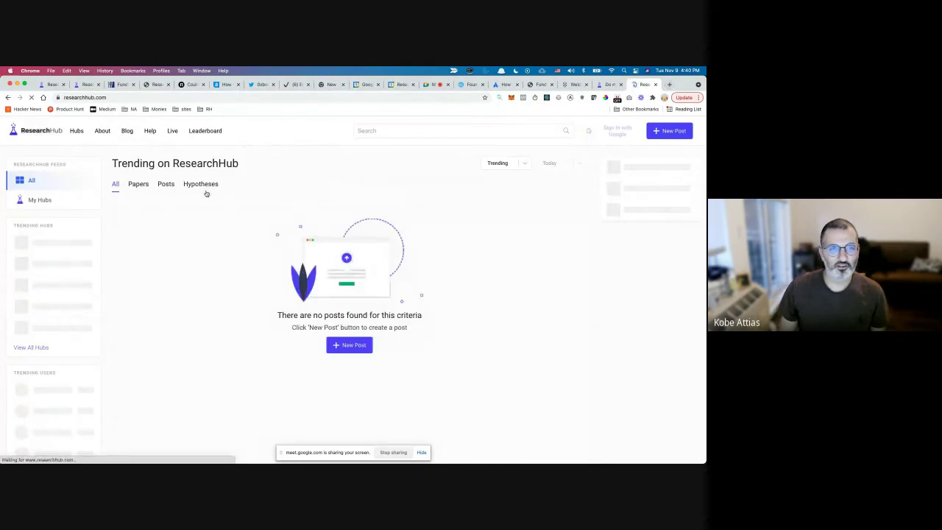
{"action": "left_click", "coordinate": [206, 189]}
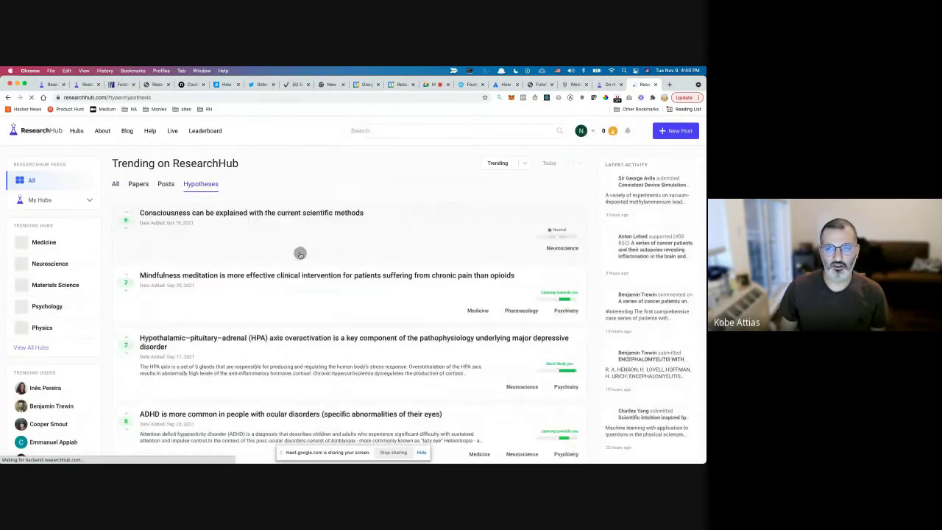
{"action": "left_click", "coordinate": [300, 254]}
{"action": "scroll", "coordinate": [367, 307], "scroll_direction": "down", "scroll_amount": 2}
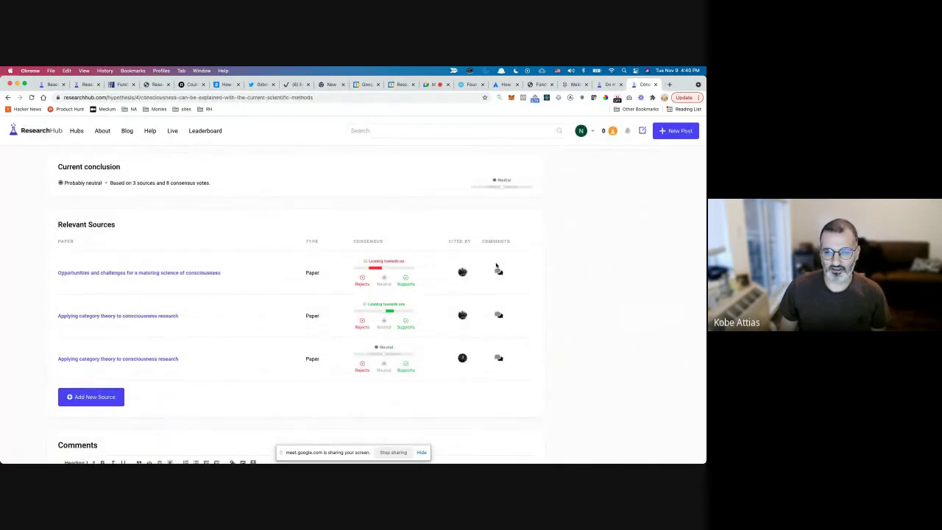
{"action": "left_click_drag", "start_coordinate": [668, 309], "coordinate": [705, 355]}
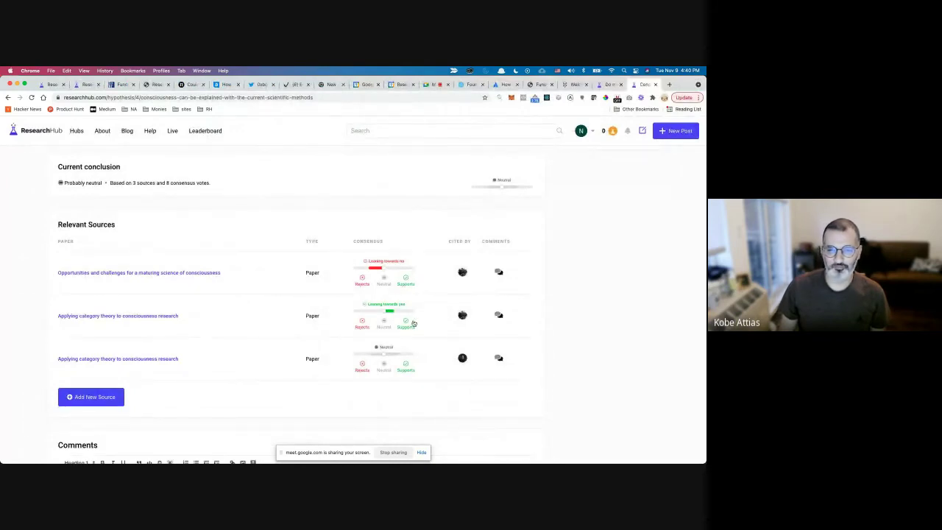
Step: Return to the staging site's mask hypothesis and examine how its supporting and rejecting sources are separated
{"action": "left_click", "coordinate": [608, 87]}
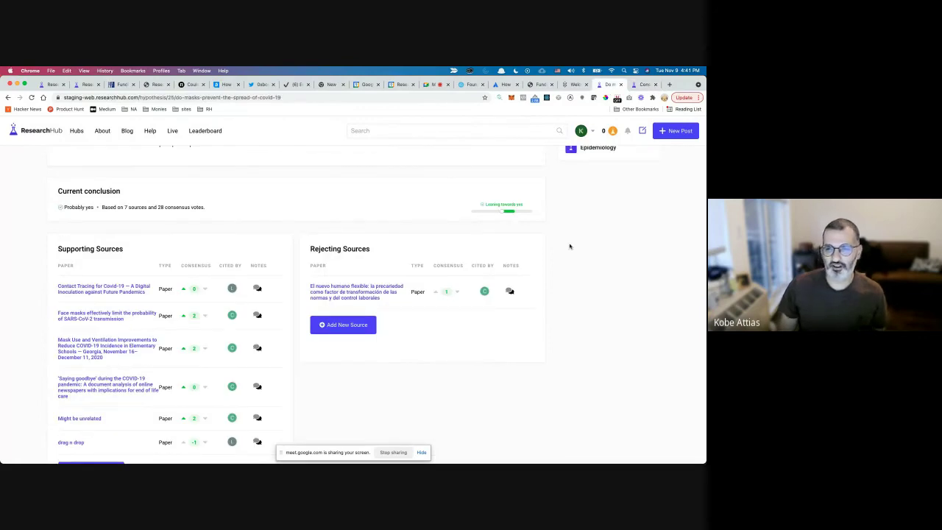
{"action": "scroll", "coordinate": [570, 246], "scroll_direction": "up", "scroll_amount": 3}
{"action": "scroll", "coordinate": [569, 247], "scroll_direction": "down", "scroll_amount": 2}
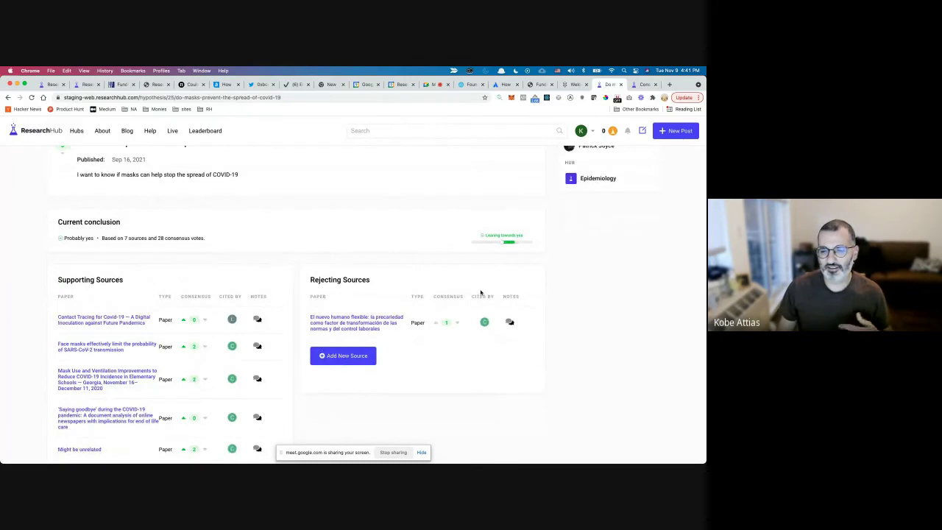
{"action": "scroll", "coordinate": [479, 293], "scroll_direction": "down", "scroll_amount": 3}
{"action": "scroll", "coordinate": [463, 275], "scroll_direction": "up", "scroll_amount": 1}
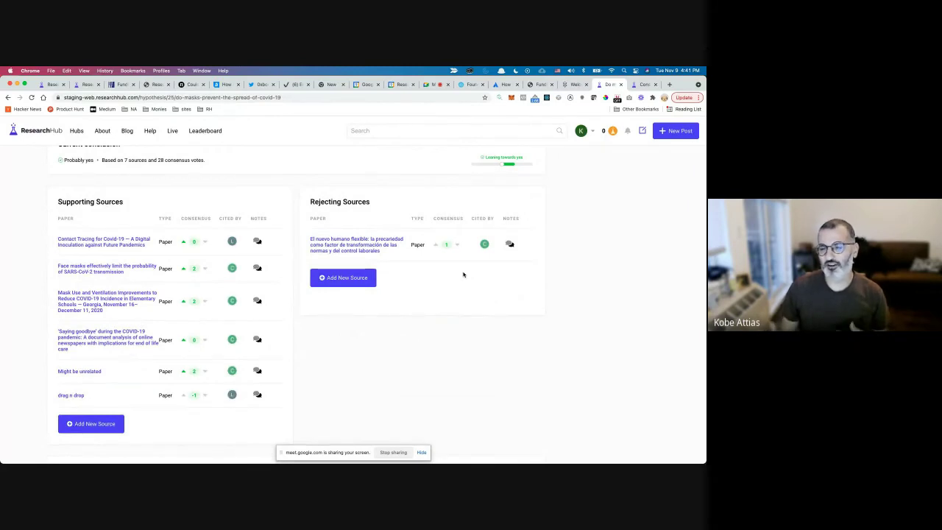
{"action": "scroll", "coordinate": [463, 274], "scroll_direction": "up", "scroll_amount": 1}
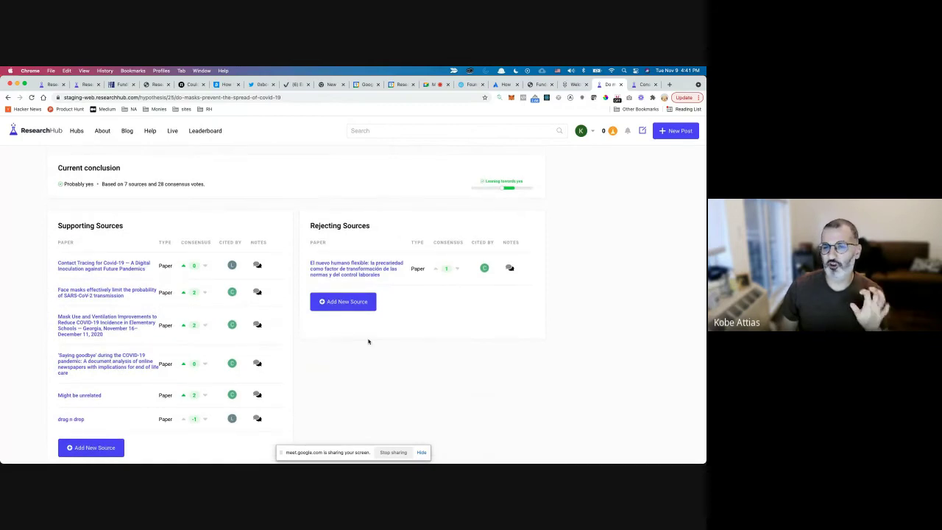
{"action": "scroll", "coordinate": [369, 340], "scroll_direction": "down", "scroll_amount": 1}
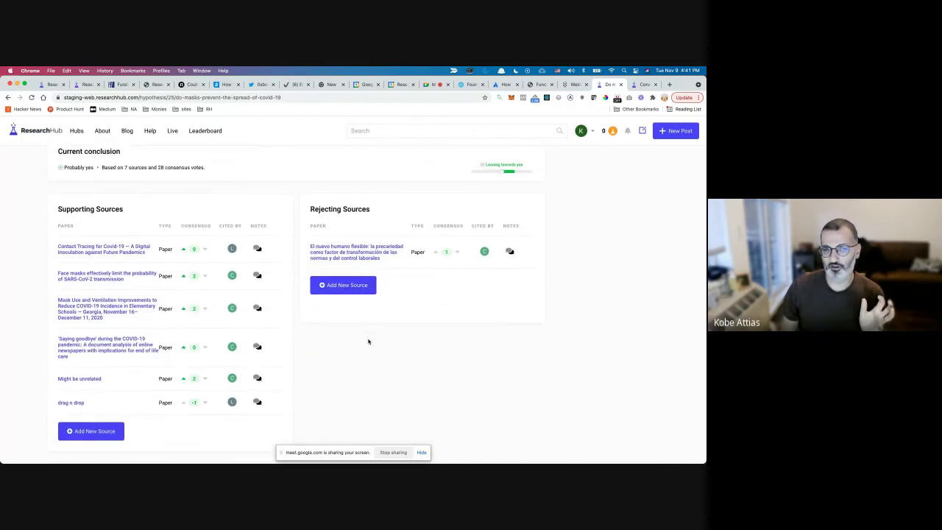
{"action": "scroll", "coordinate": [369, 341], "scroll_direction": "up", "scroll_amount": 1}
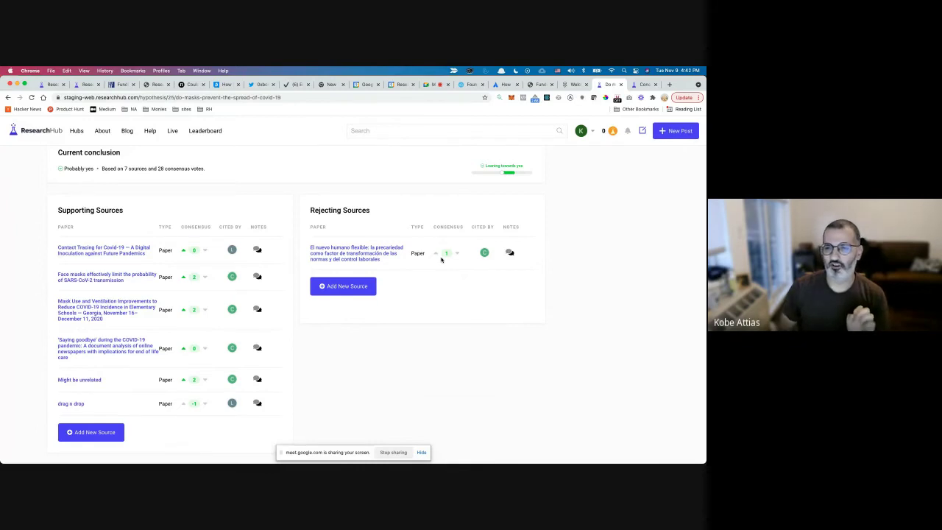
{"action": "scroll", "coordinate": [441, 259], "scroll_direction": "down", "scroll_amount": 2}
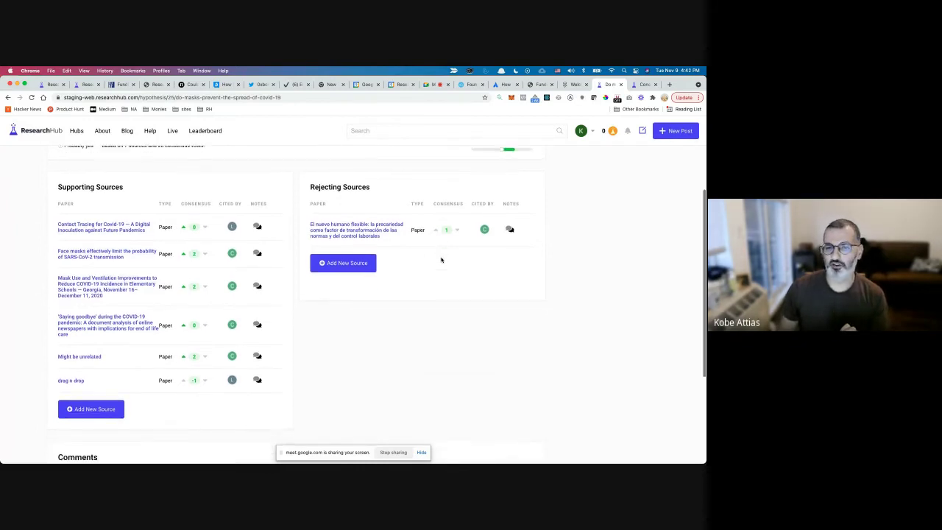
Step: Open the form for adding a new rejecting source to view its options, and close it without adding anything
{"action": "scroll", "coordinate": [442, 259], "scroll_direction": "down", "scroll_amount": 1}
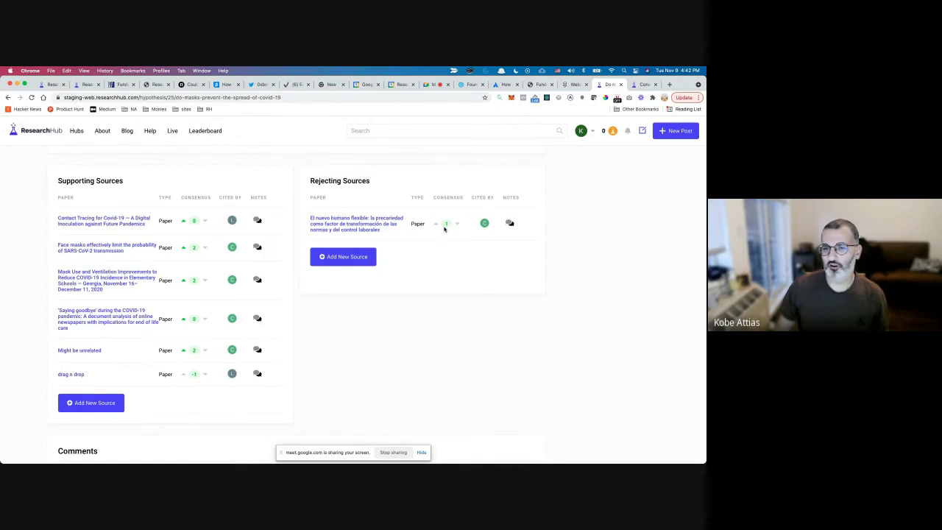
{"action": "left_click", "coordinate": [354, 258]}
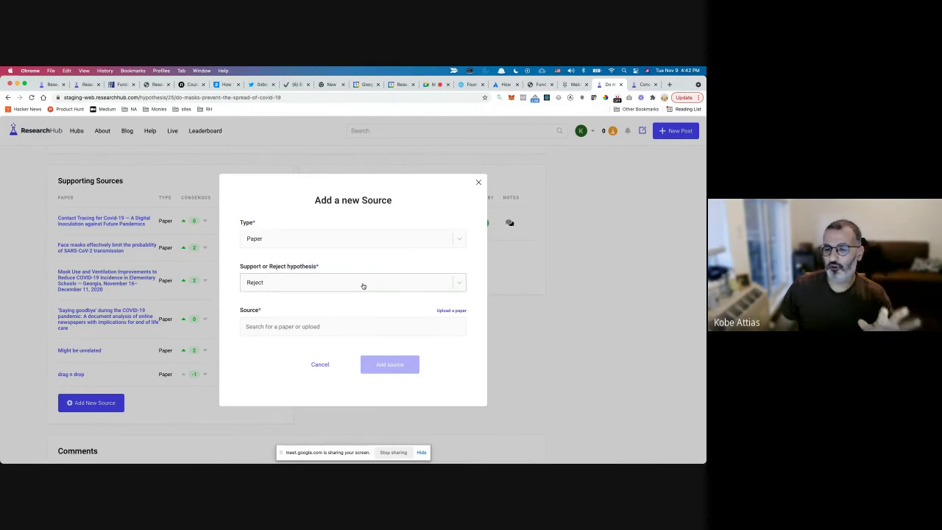
{"action": "left_click", "coordinate": [554, 256]}
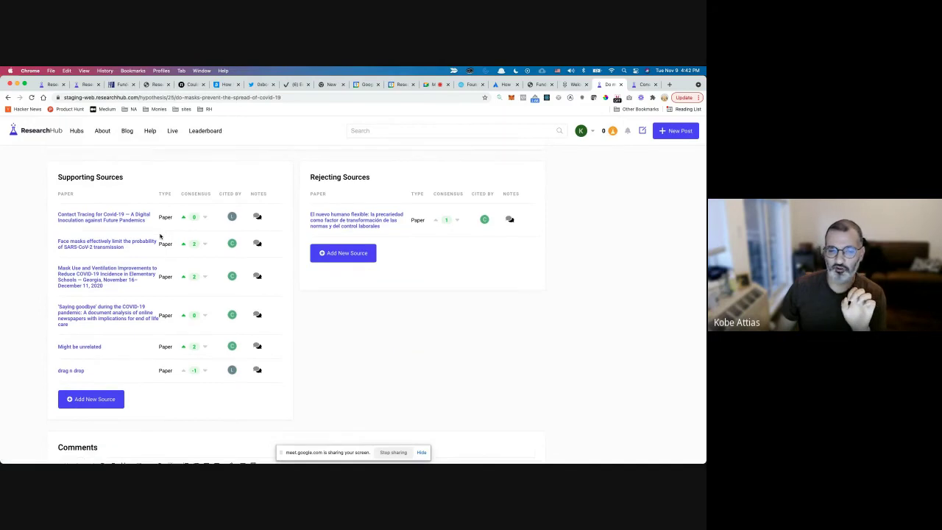
Step: Downvote the paper under Rejecting Sources and check the hypothesis's current conclusion
{"action": "scroll", "coordinate": [160, 235], "scroll_direction": "down", "scroll_amount": 1}
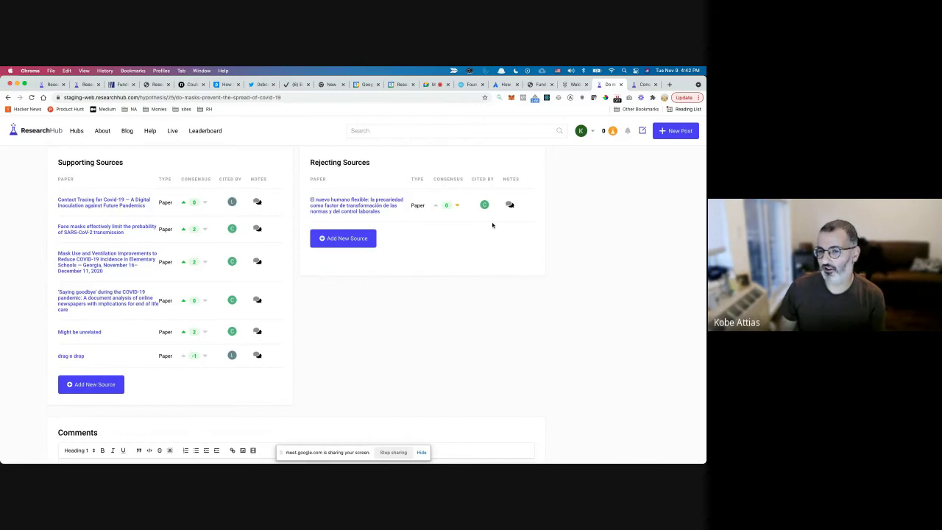
{"action": "scroll", "coordinate": [492, 225], "scroll_direction": "up", "scroll_amount": 1}
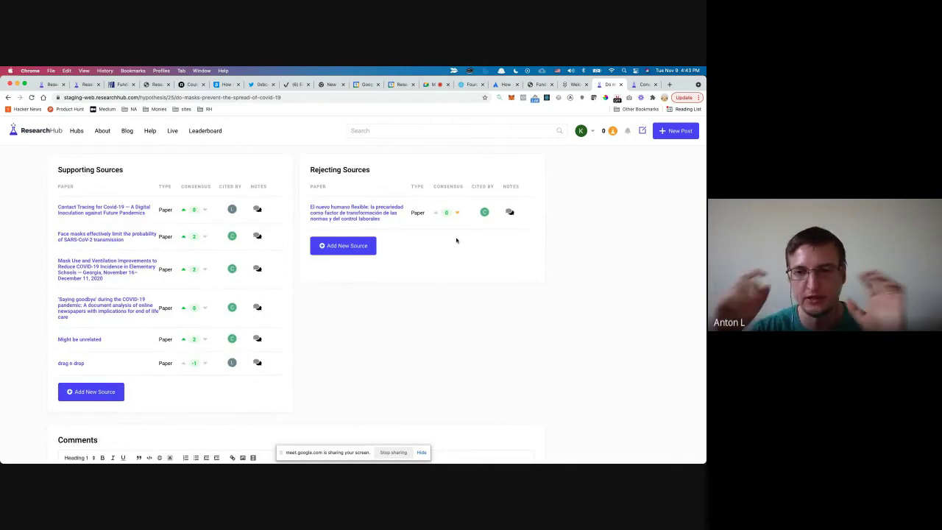
{"action": "scroll", "coordinate": [486, 269], "scroll_direction": "up", "scroll_amount": 1}
{"action": "scroll", "coordinate": [487, 269], "scroll_direction": "up", "scroll_amount": 1}
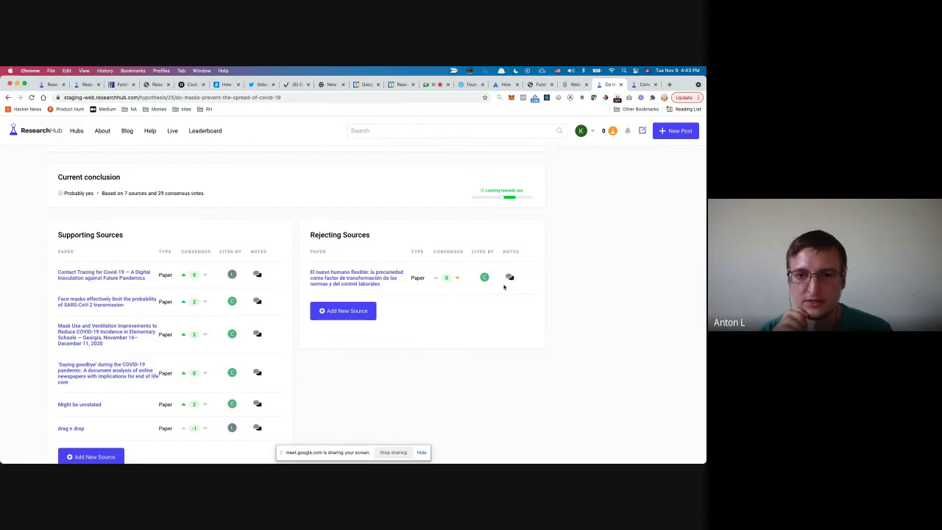
Step: Highlight the Consensus heading in the Rejecting Sources table and review the hypothesis summary above it
{"action": "double_click", "coordinate": [448, 252]}
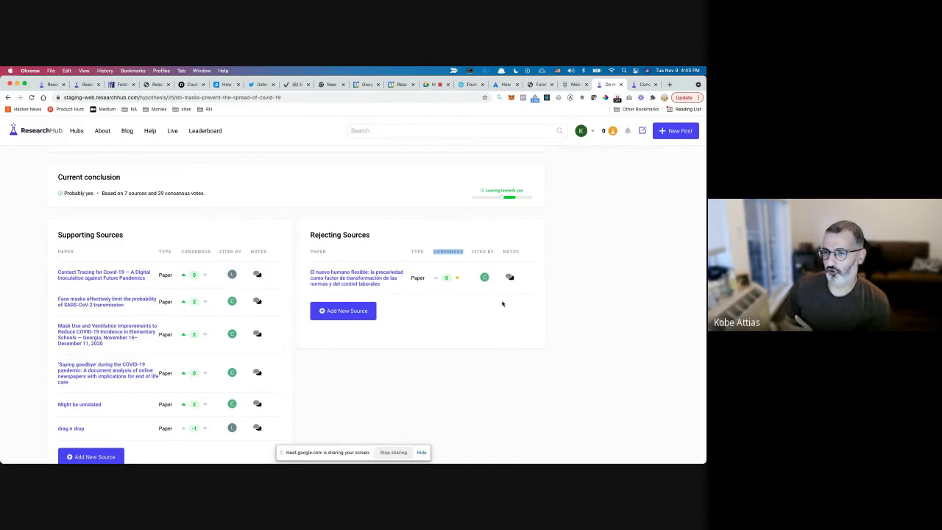
{"action": "scroll", "coordinate": [502, 303], "scroll_direction": "up", "scroll_amount": 1}
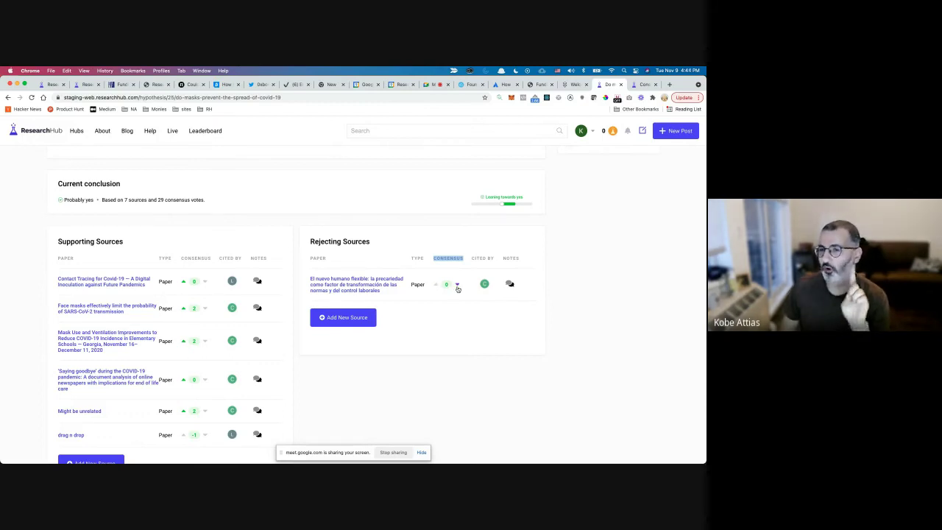
{"action": "scroll", "coordinate": [530, 305], "scroll_direction": "up", "scroll_amount": 2}
{"action": "scroll", "coordinate": [546, 310], "scroll_direction": "up", "scroll_amount": 1}
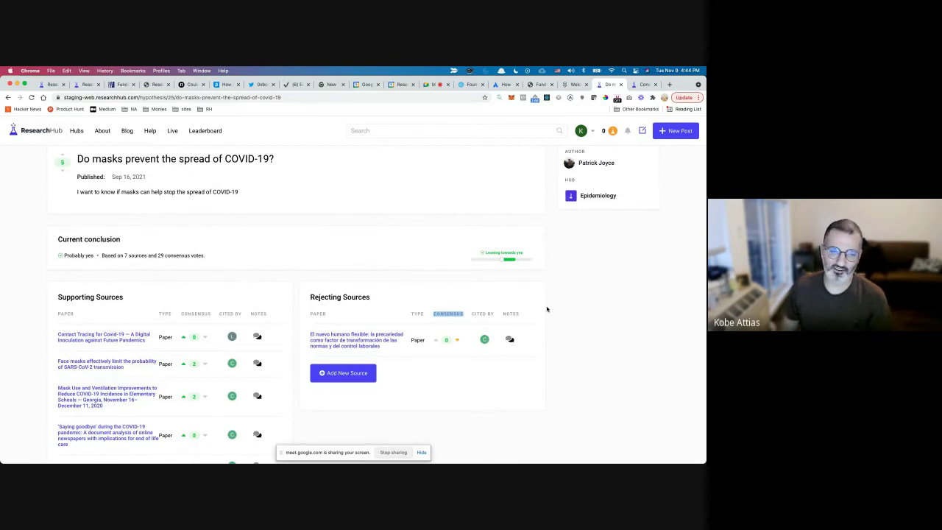
Step: Inspect the source search field in the new rejecting source form, and dismiss the form
{"action": "scroll", "coordinate": [547, 309], "scroll_direction": "down", "scroll_amount": 1}
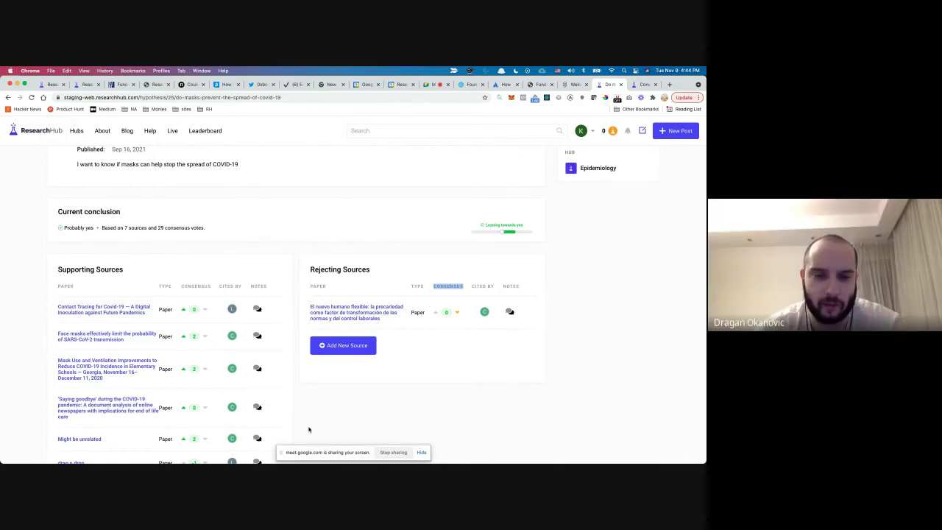
{"action": "scroll", "coordinate": [308, 429], "scroll_direction": "down", "scroll_amount": 1}
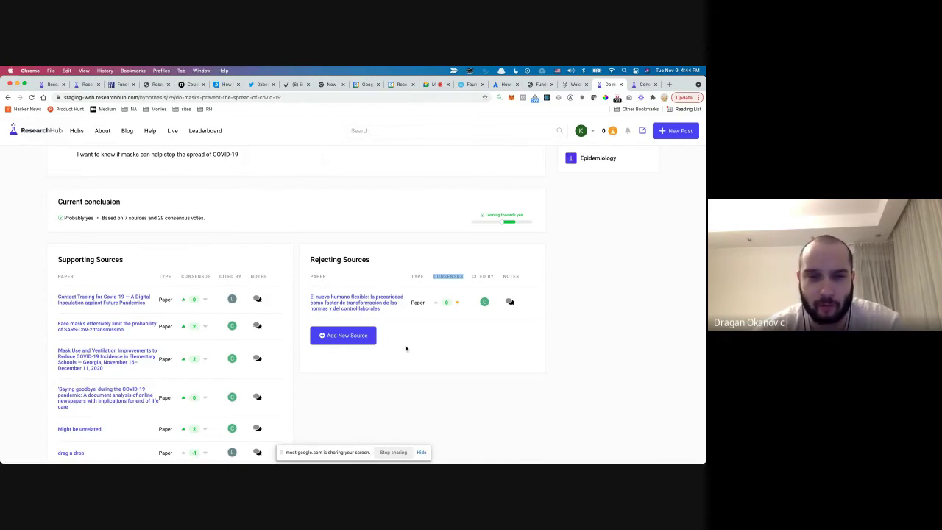
{"action": "left_click", "coordinate": [346, 336]}
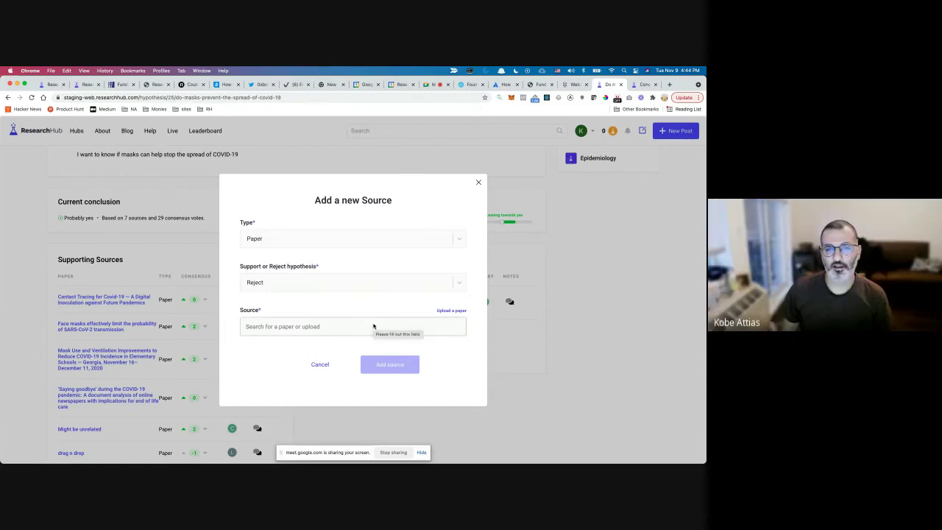
{"action": "left_click", "coordinate": [549, 318]}
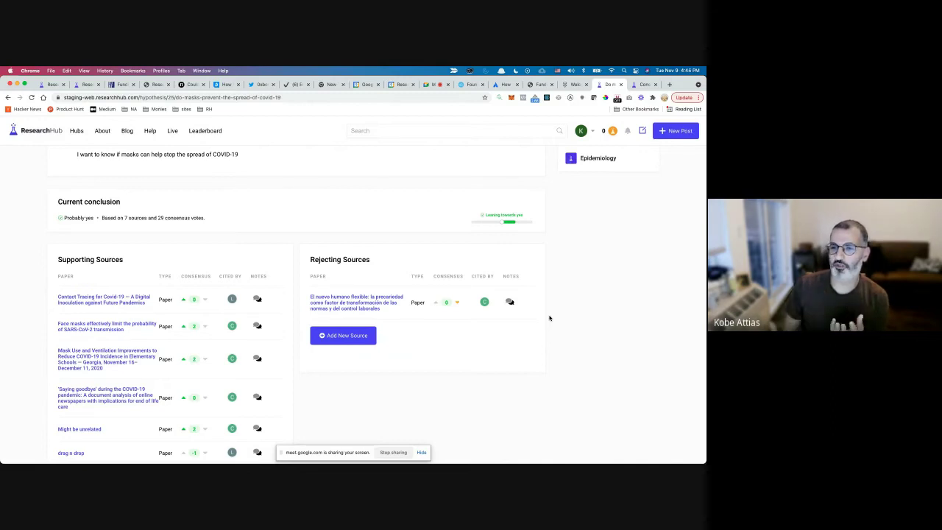
Step: Open the notes for the rejecting source and view them beside the hypothesis title and conclusion
{"action": "left_click", "coordinate": [510, 302]}
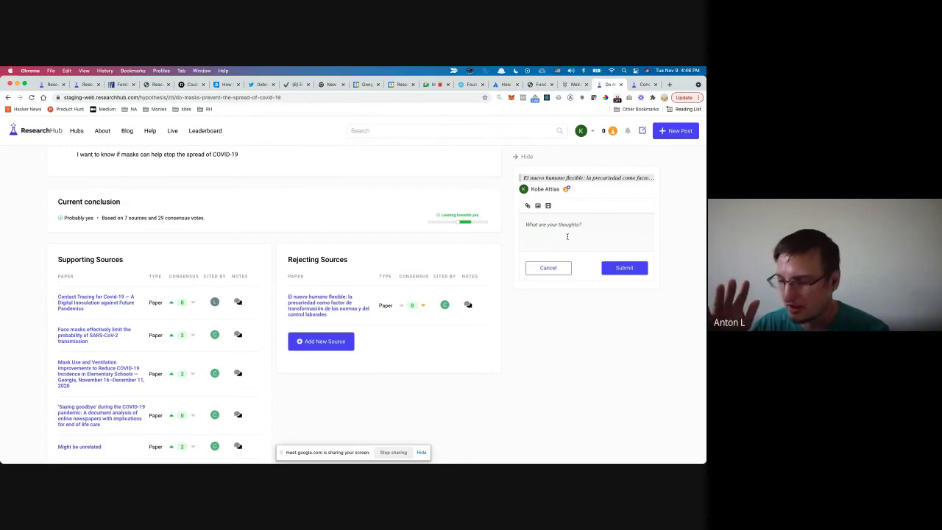
{"action": "scroll", "coordinate": [567, 236], "scroll_direction": "up", "scroll_amount": 2}
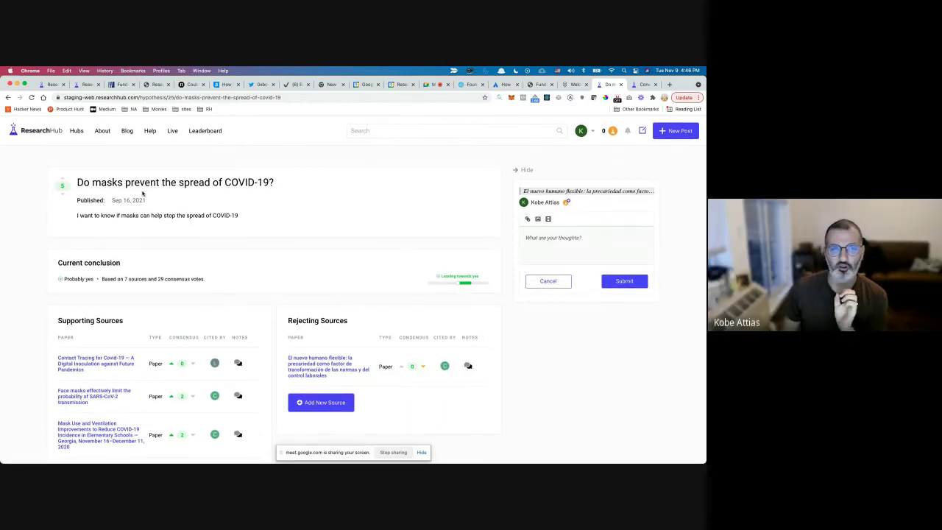
Step: Show the new rejecting source form once more with the notes open, and dismiss it
{"action": "scroll", "coordinate": [292, 368], "scroll_direction": "down", "scroll_amount": 1}
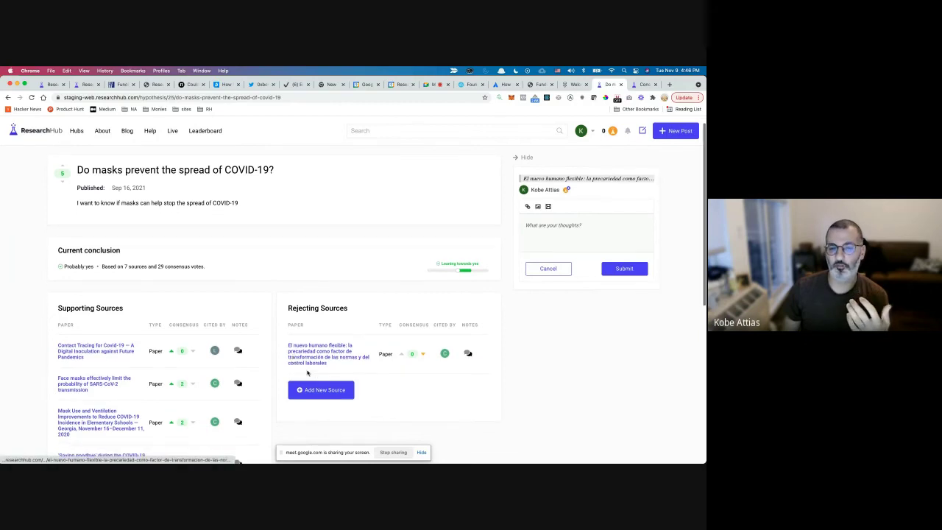
{"action": "left_click", "coordinate": [331, 390]}
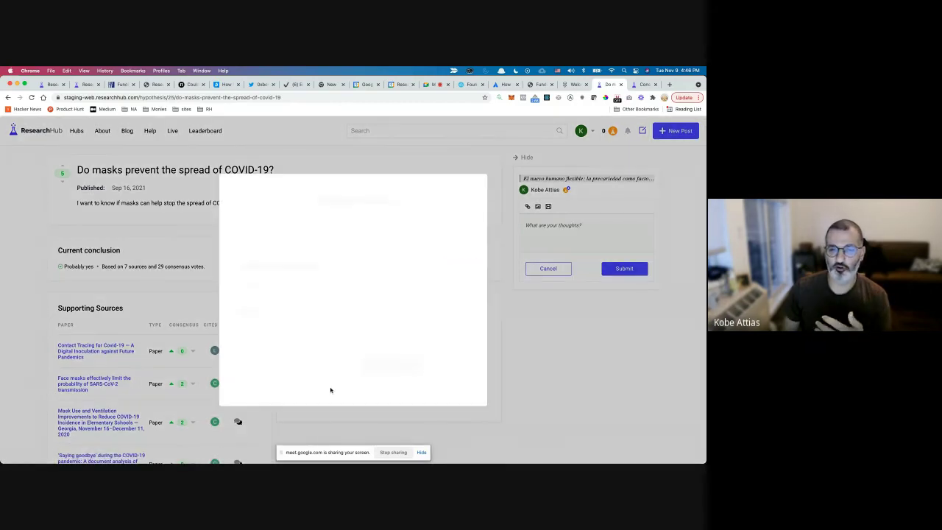
{"action": "left_click", "coordinate": [551, 335]}
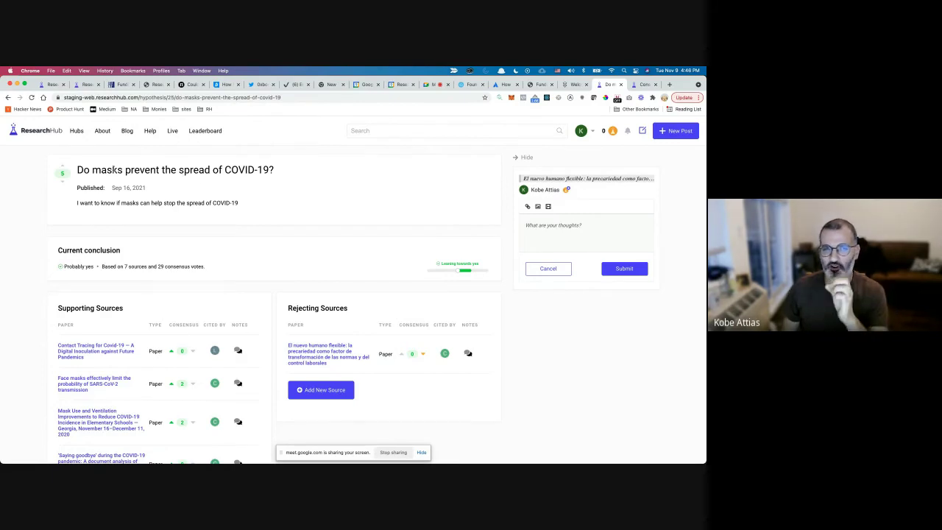
Step: Highlight the hypothesis title, check the percentage behind the current conclusion, and revisit the rejecting source's notes
{"action": "left_click_drag", "start_coordinate": [78, 170], "coordinate": [233, 183]}
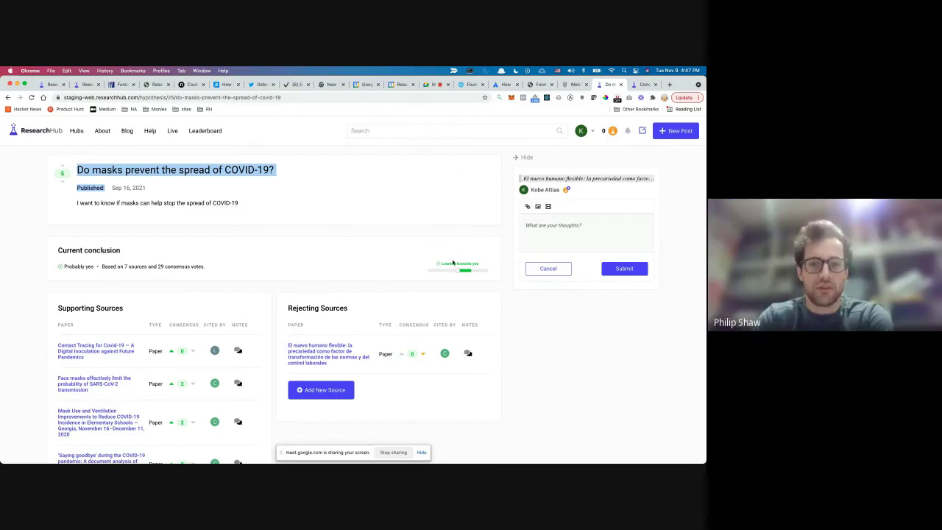
{"action": "mouse_move", "coordinate": [453, 262]}
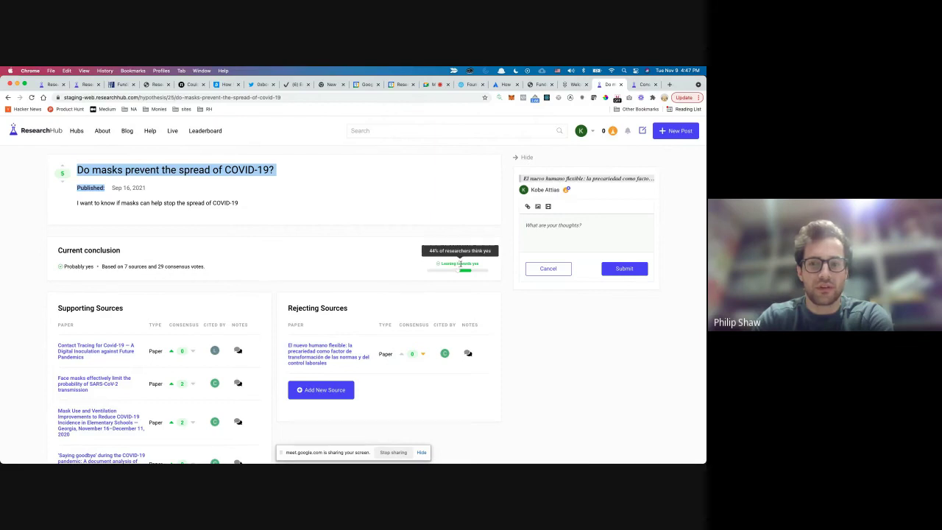
{"action": "left_click", "coordinate": [468, 354]}
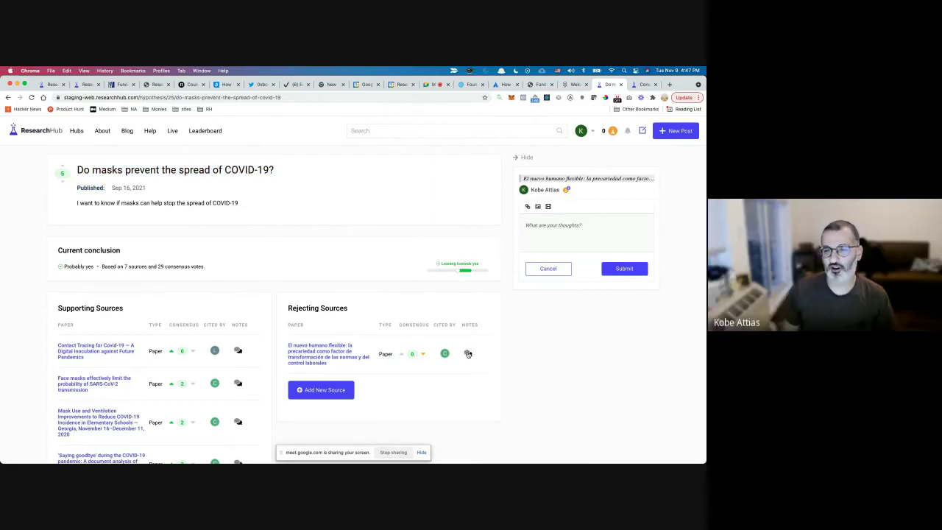
Step: Bring up the new rejecting source form, cancel it, and stop sharing the screen
{"action": "left_click", "coordinate": [315, 394]}
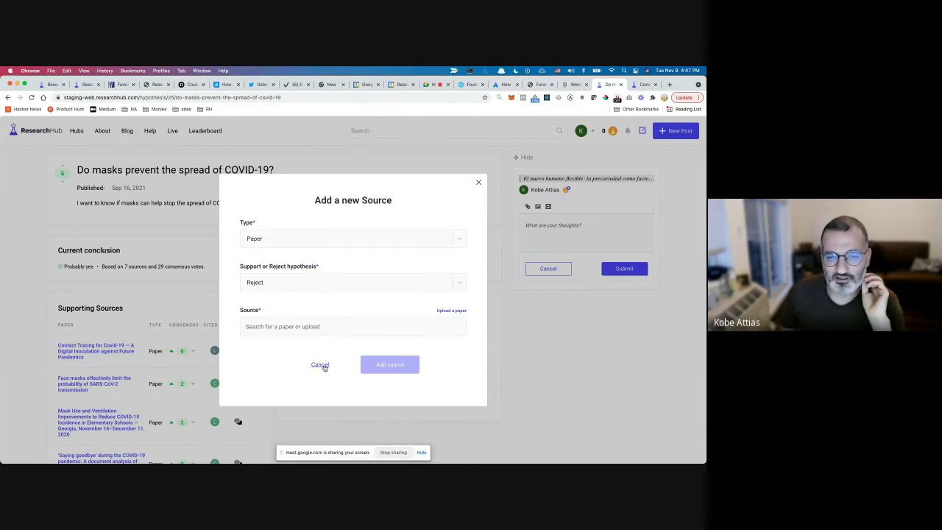
{"action": "left_click", "coordinate": [320, 365]}
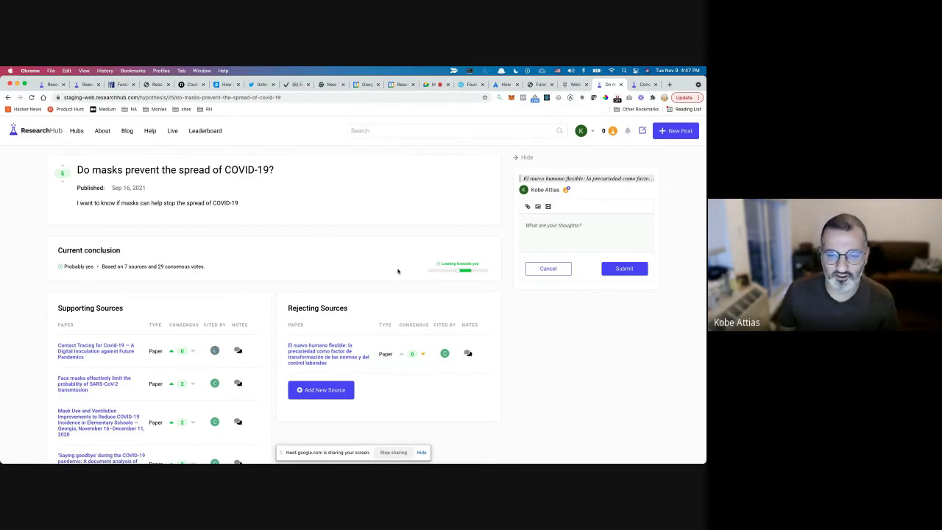
{"action": "left_click", "coordinate": [391, 452]}
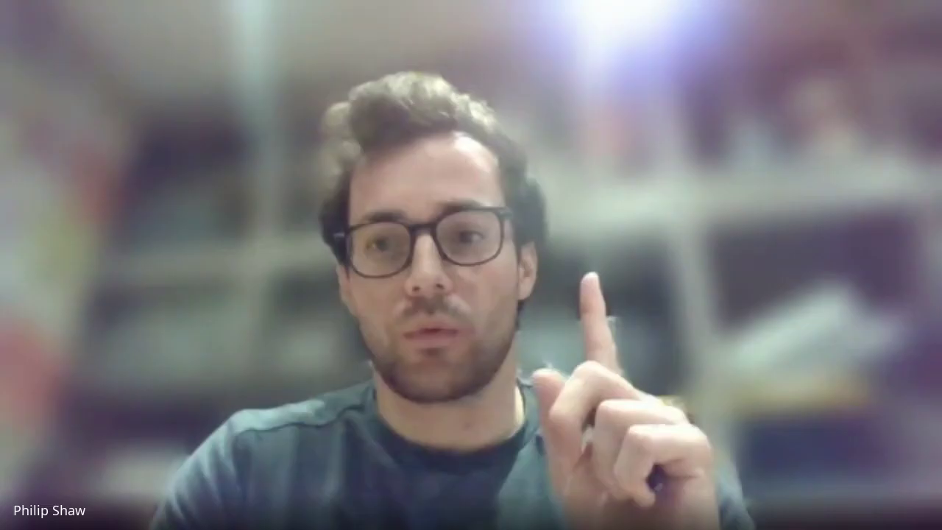